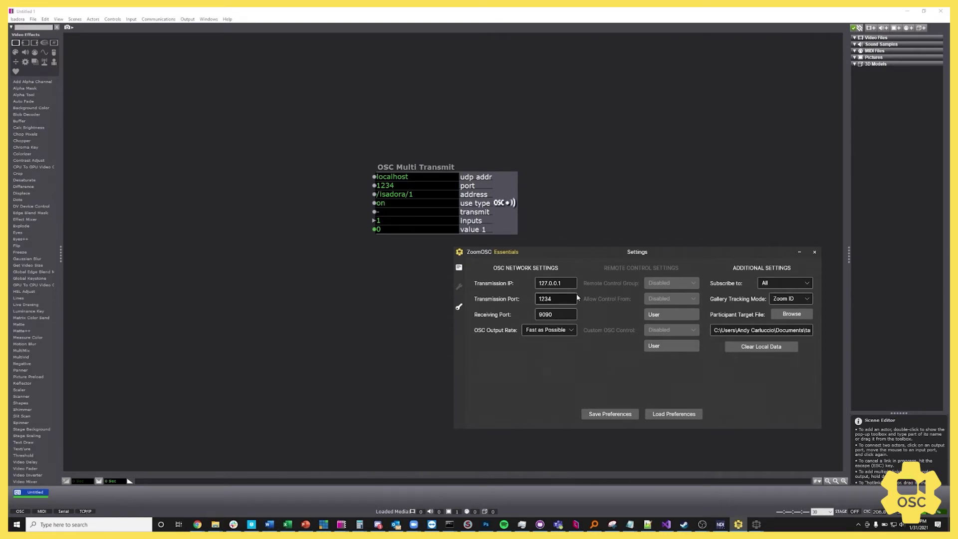
- Set the OSC Multi Transmit actor's port to 9090, matching ZoomOSC's receiving port
{"action": "left_click", "coordinate": [569, 314]}
{"action": "left_click", "coordinate": [403, 196]}
{"action": "left_click", "coordinate": [391, 187]}
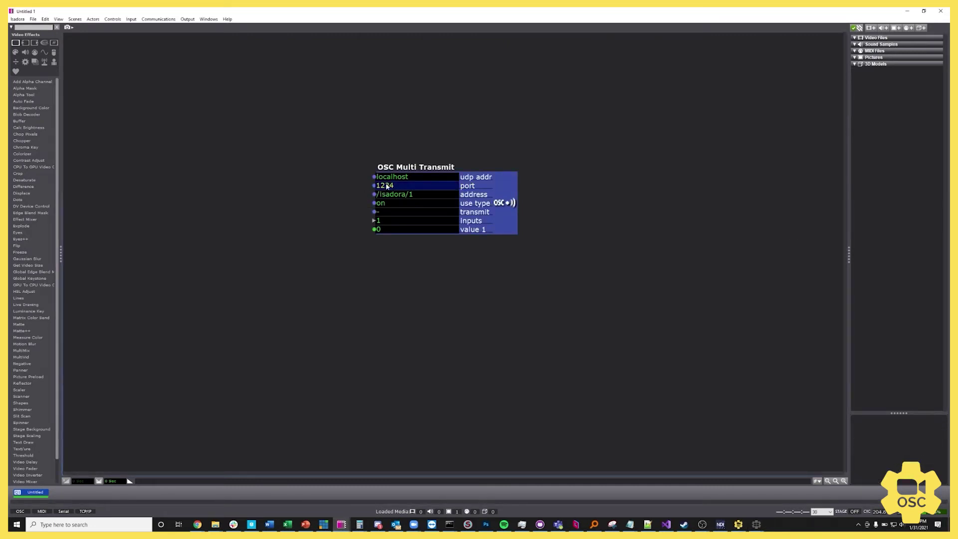
{"action": "type", "text": "9000"}
{"action": "key", "text": "Return"}
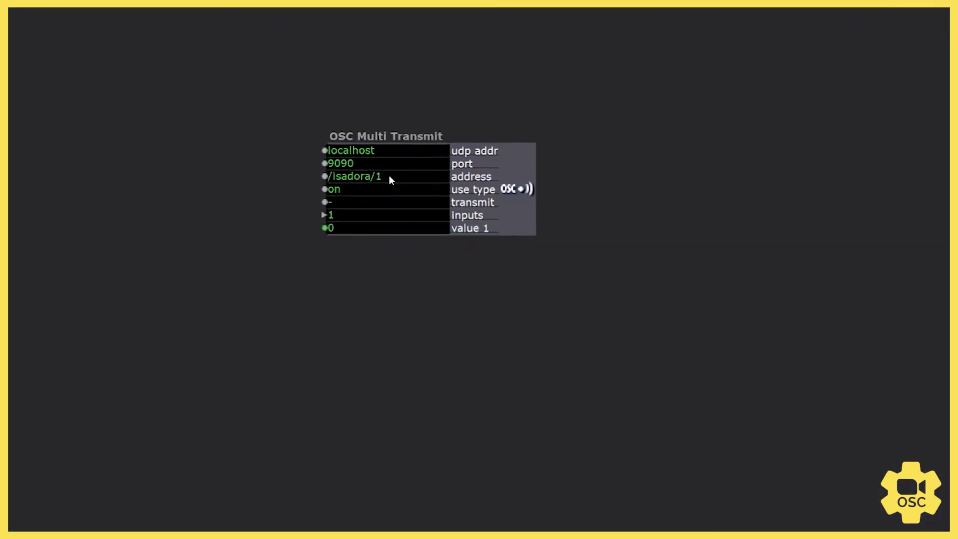
- Replace the OSC Multi Transmit address with /zoom/userName/
{"action": "left_click_drag", "start_coordinate": [382, 175], "coordinate": [213, 162]}
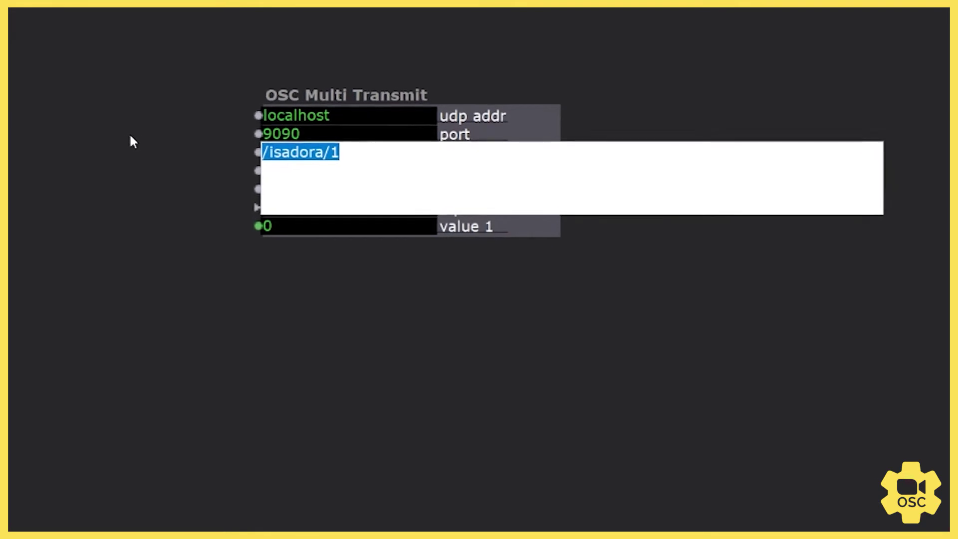
{"action": "type", "text": "/zoom"}
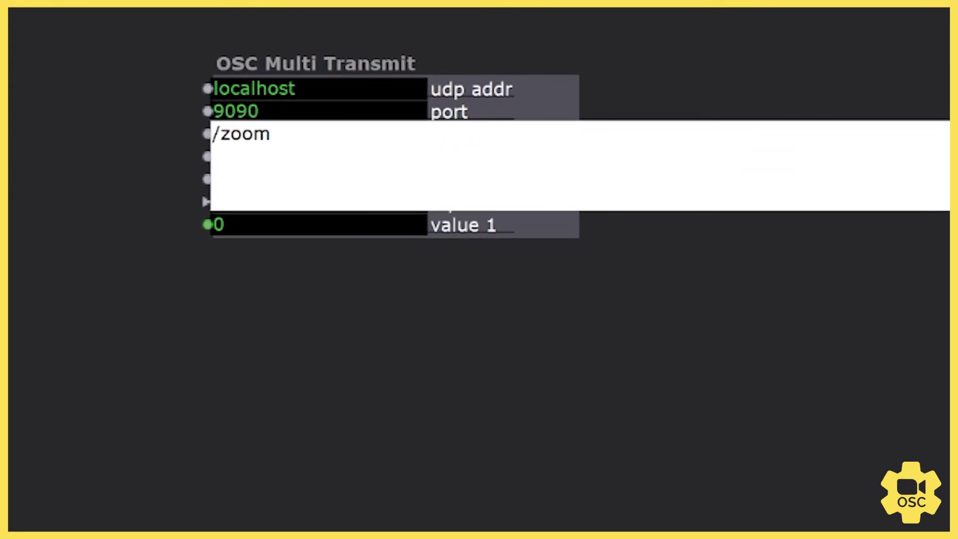
{"action": "type", "text": "/userName"}
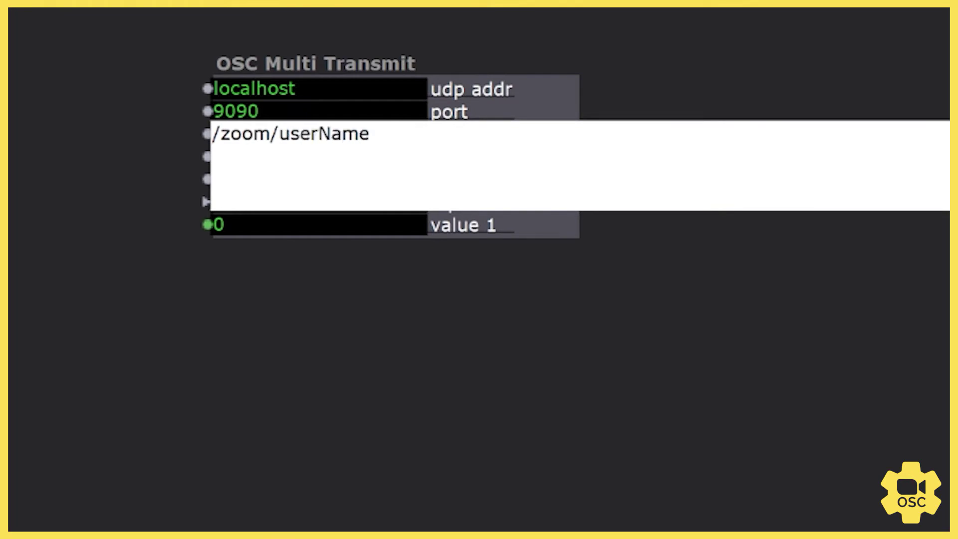
{"action": "type", "text": "/"}
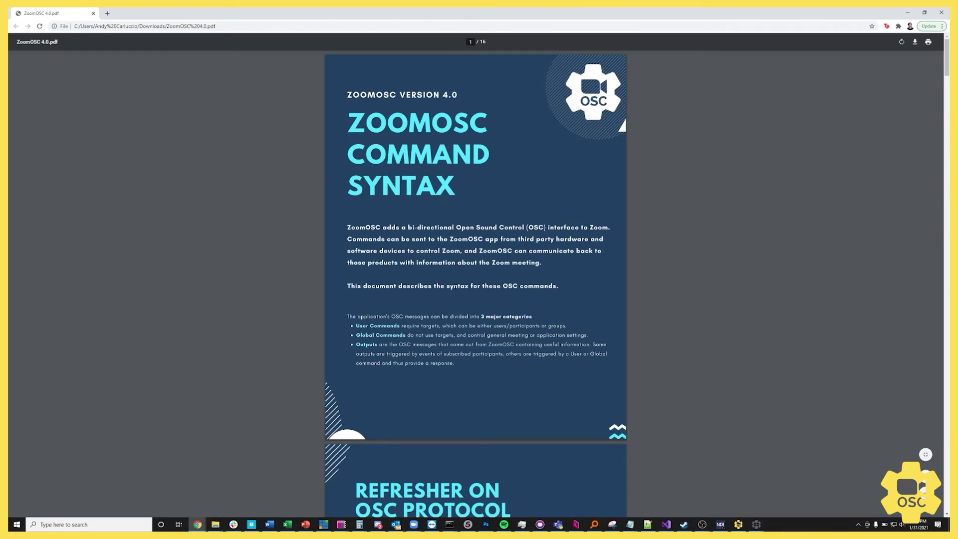
- Consult the user commands in the ZoomOSC 4.0 PDF in Chrome, and complete the actor's address in Isadora as /zoom/userName/pin
{"action": "scroll", "coordinate": [543, 267], "scroll_direction": "down", "scroll_amount": 20}
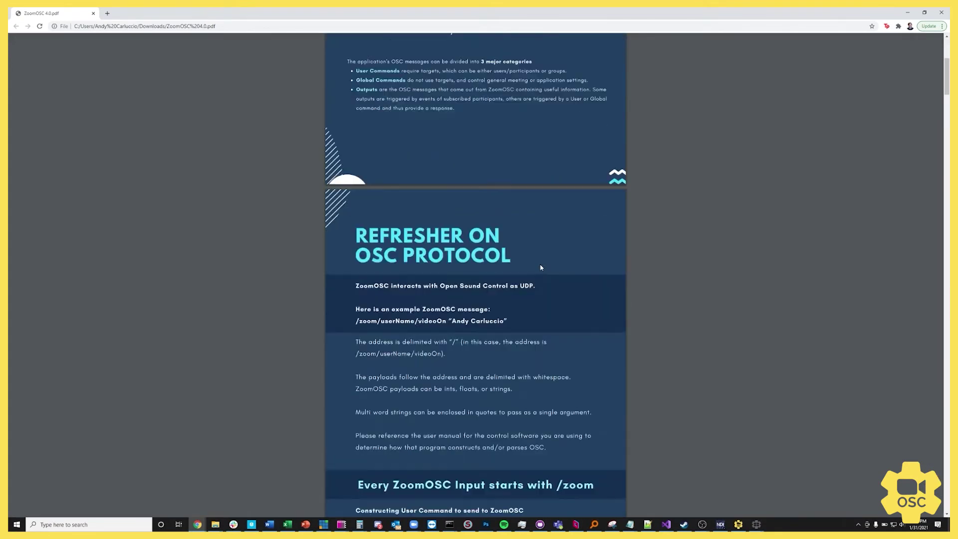
{"action": "scroll", "coordinate": [534, 276], "scroll_direction": "down", "scroll_amount": 15}
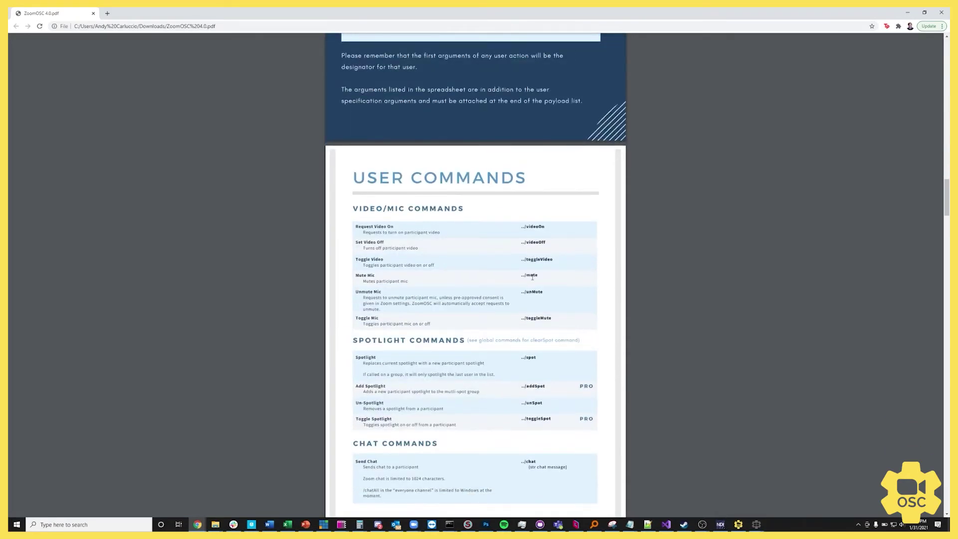
{"action": "scroll", "coordinate": [505, 258], "scroll_direction": "down", "scroll_amount": 7}
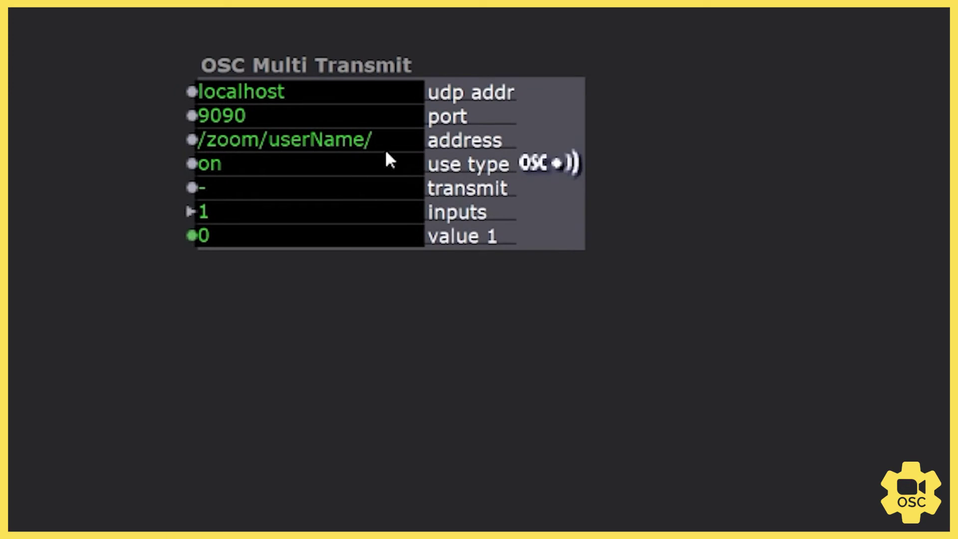
{"action": "left_click", "coordinate": [390, 143]}
{"action": "type", "text": "pin"}
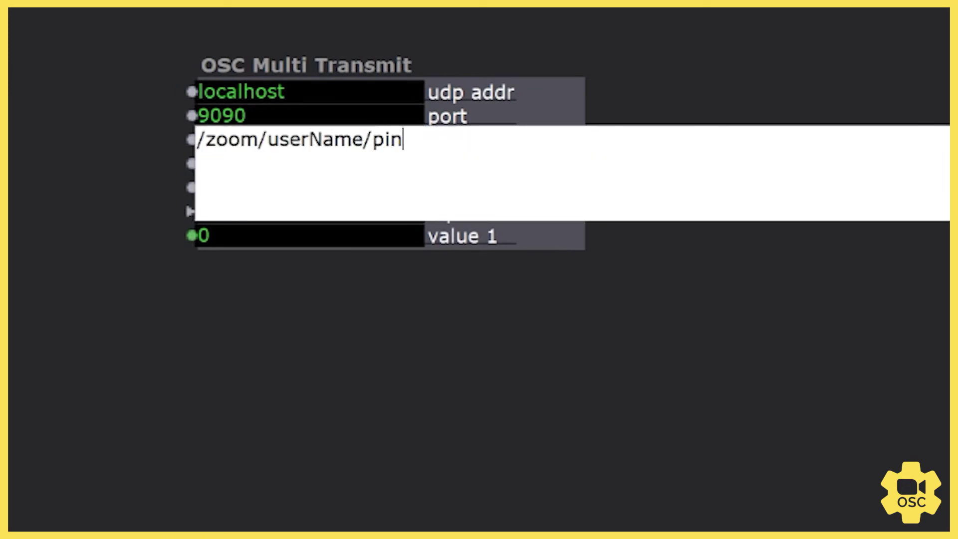
{"action": "key", "text": "Return"}
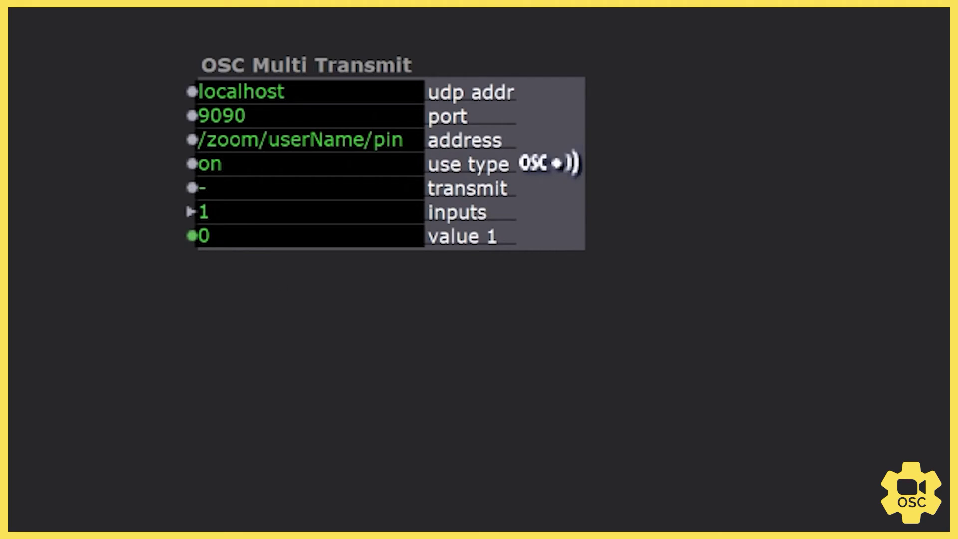
{"action": "left_click", "coordinate": [478, 205]}
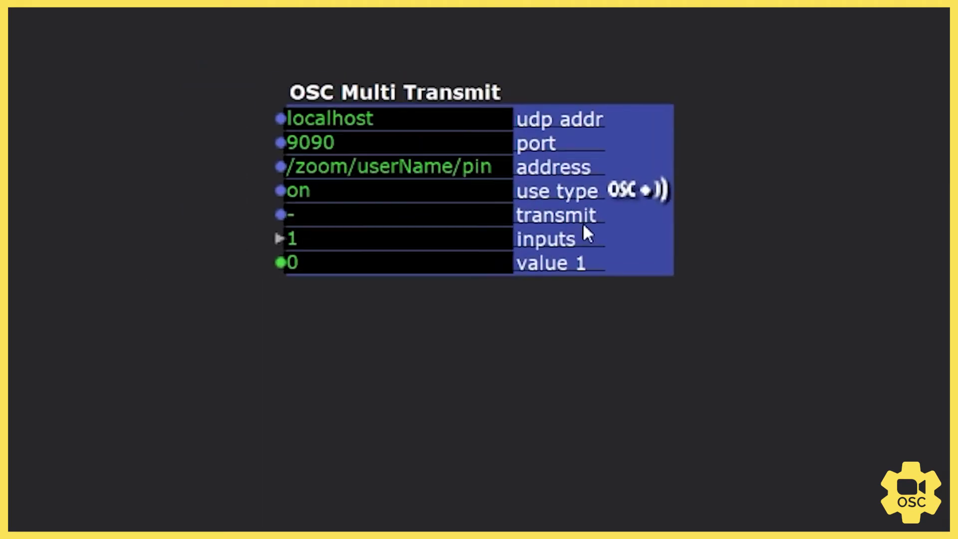
{"action": "left_click", "coordinate": [412, 171]}
{"action": "left_click", "coordinate": [427, 432]}
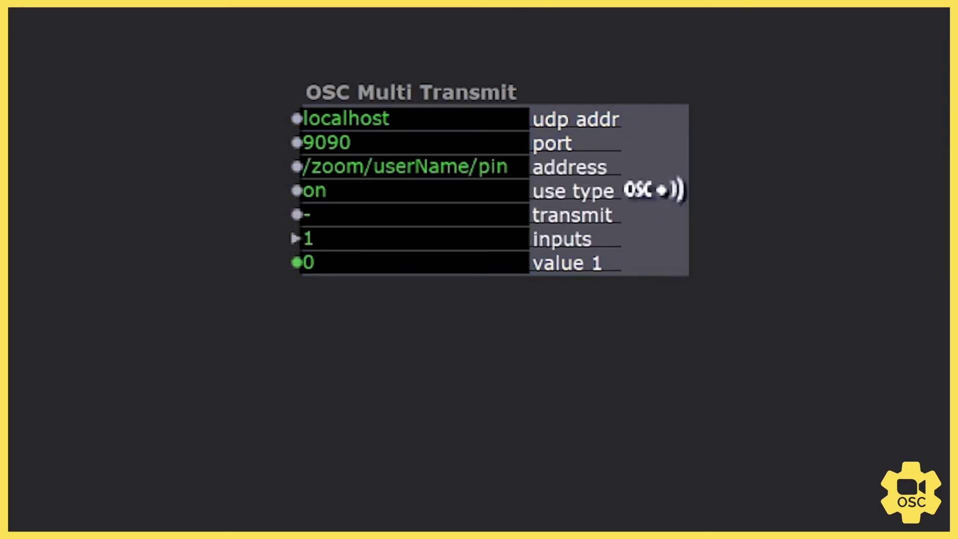
- Switch to the Zoom Meeting window to check the participants' display names, and return to the Isadora patch
{"action": "mouse_move", "coordinate": [757, 523]}
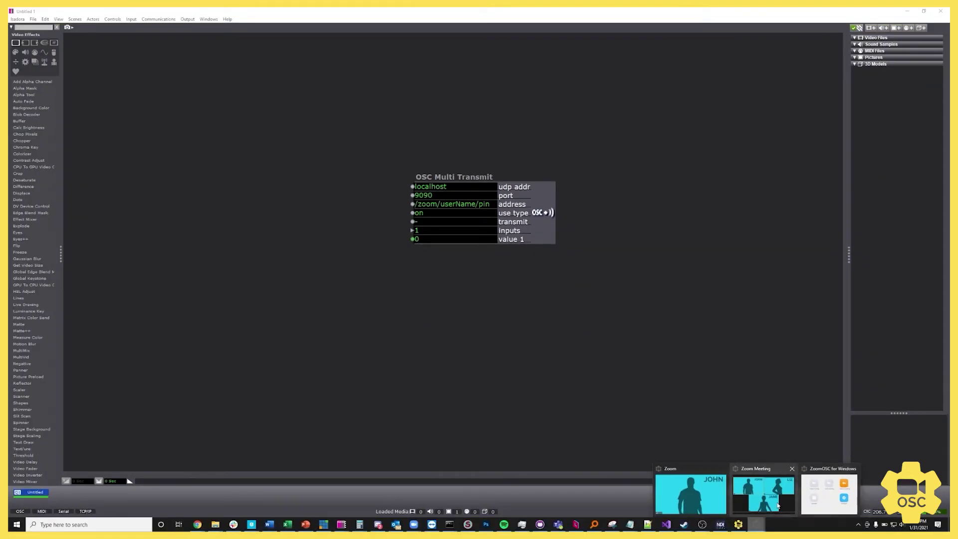
{"action": "left_click", "coordinate": [777, 505]}
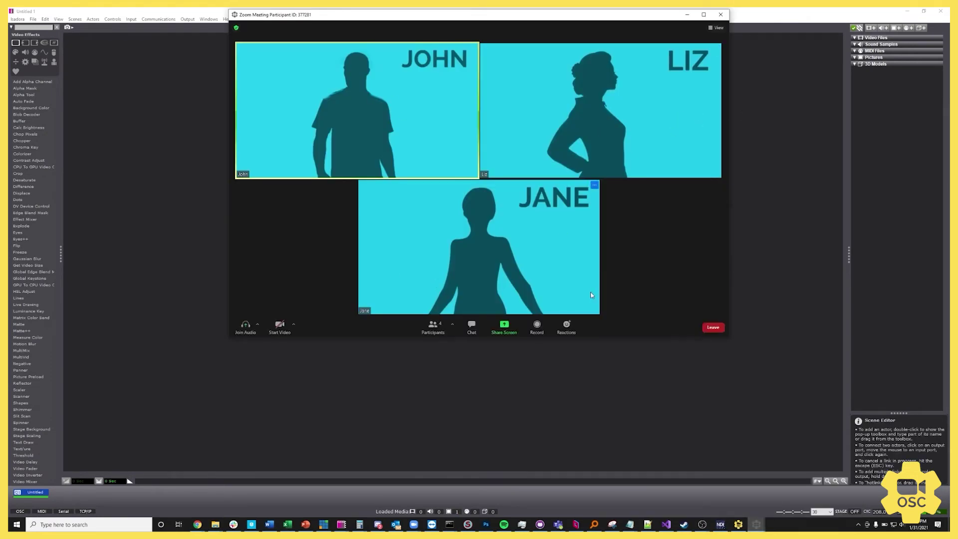
{"action": "left_click", "coordinate": [434, 405]}
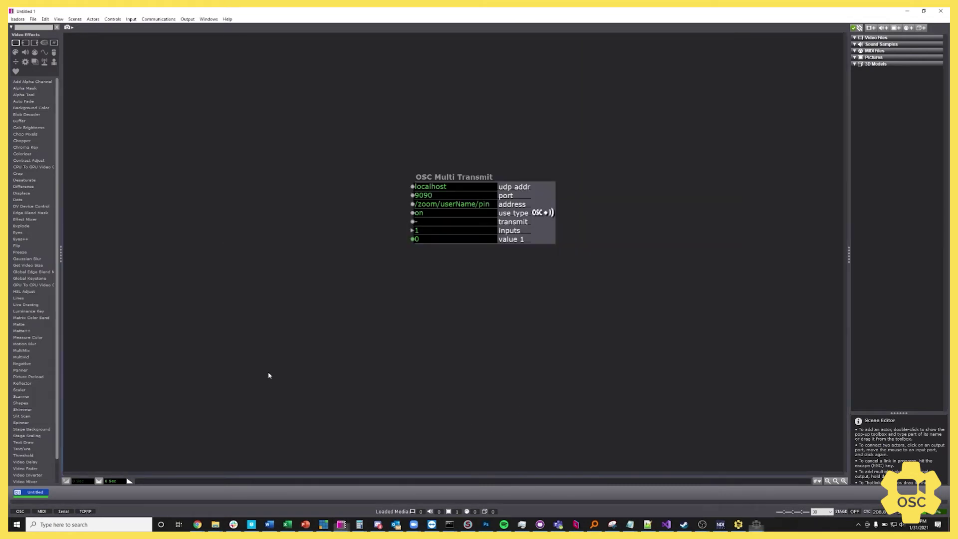
- Add a Text actor beside the OSC Multi Transmit actor and connect its output to the value 1 input
{"action": "double_click", "coordinate": [262, 259]}
{"action": "type", "text": "text"}
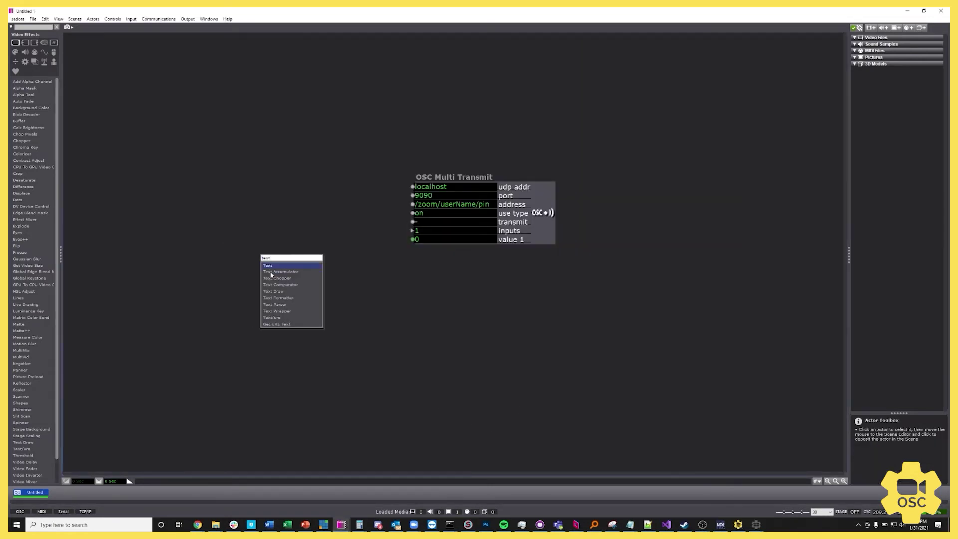
{"action": "key", "text": "Return"}
{"action": "left_click_drag", "start_coordinate": [325, 263], "coordinate": [290, 243]}
{"action": "left_click", "coordinate": [343, 239]}
{"action": "left_click", "coordinate": [412, 239]}
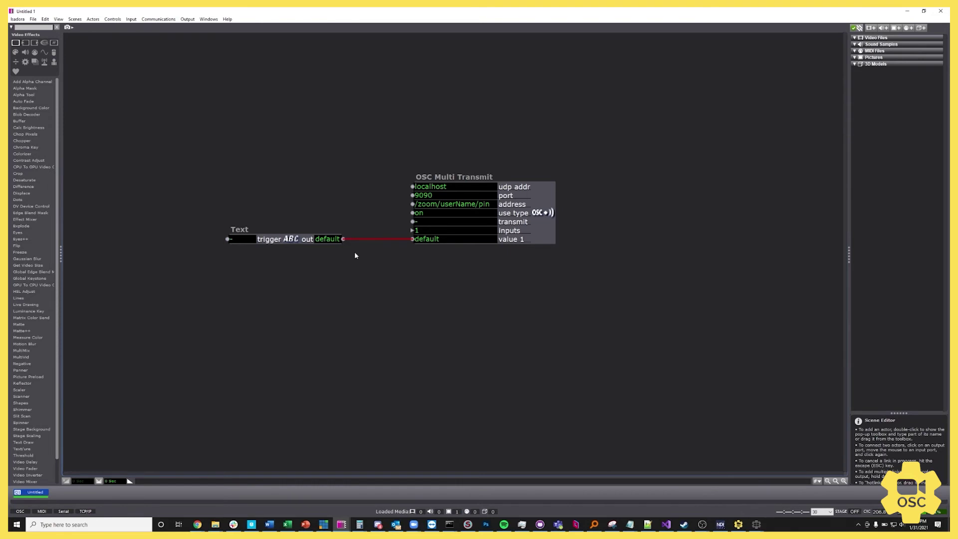
- Set the Text actor's content to the name of the first participant in the Zoom gallery
{"action": "left_click", "coordinate": [308, 242]}
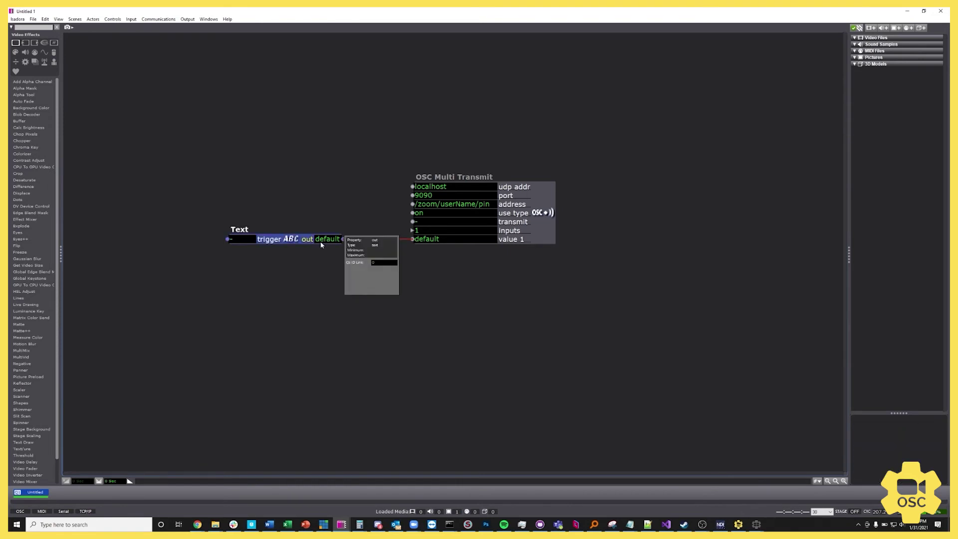
{"action": "double_click", "coordinate": [320, 244]}
{"action": "left_click_drag", "start_coordinate": [365, 160], "coordinate": [246, 158]}
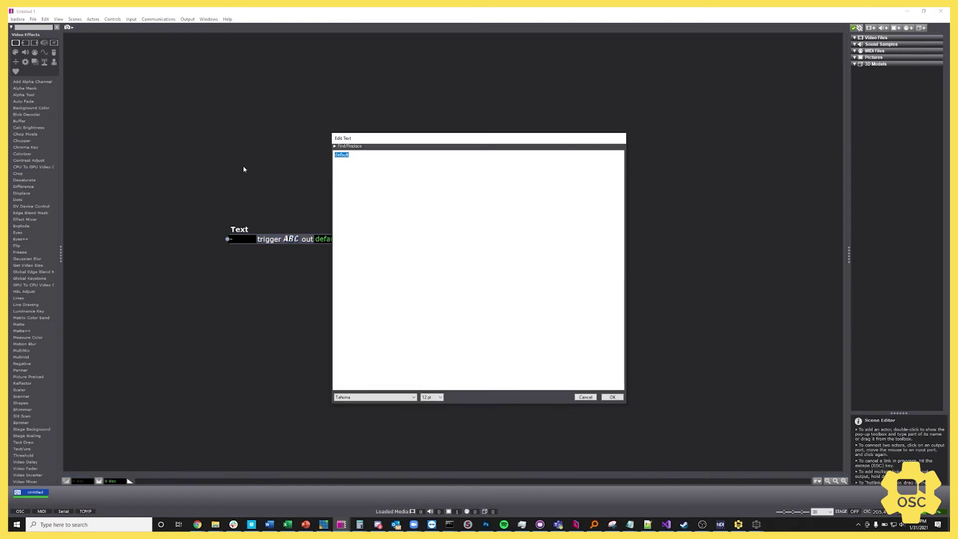
{"action": "type", "text": "John"}
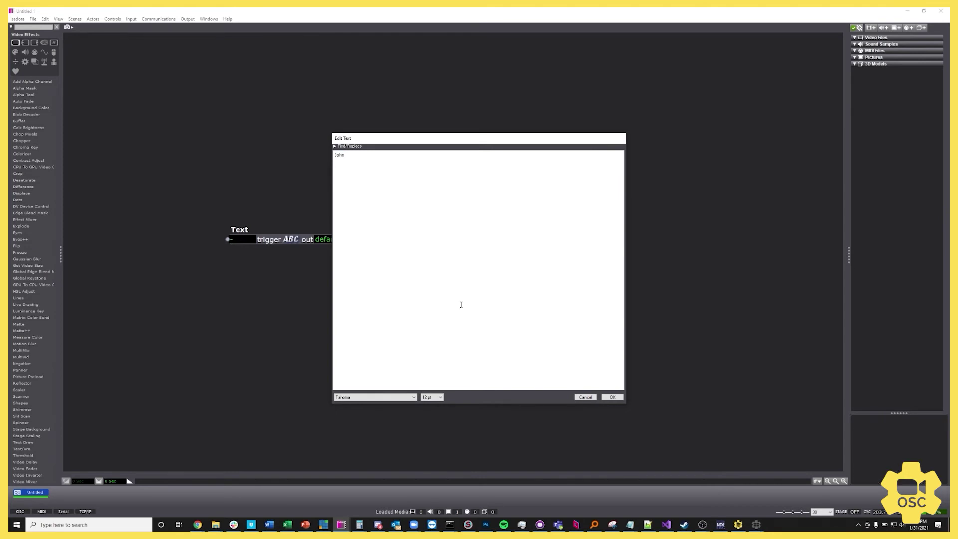
{"action": "left_click", "coordinate": [612, 397]}
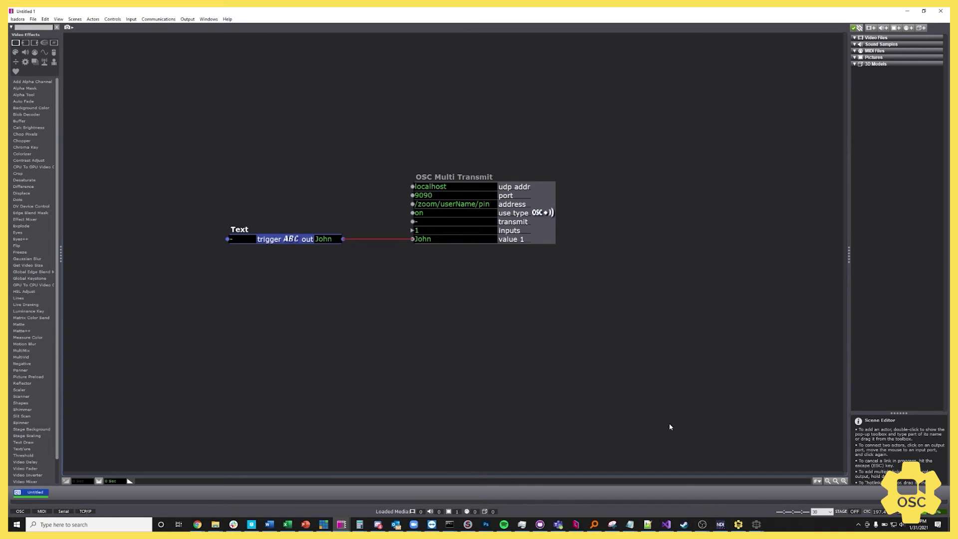
- Maximize the Zoom Meeting window and trigger the OSC Multi Transmit actor's transmit input to pin the named participant
{"action": "left_click_drag", "start_coordinate": [293, 11], "coordinate": [0, 269]}
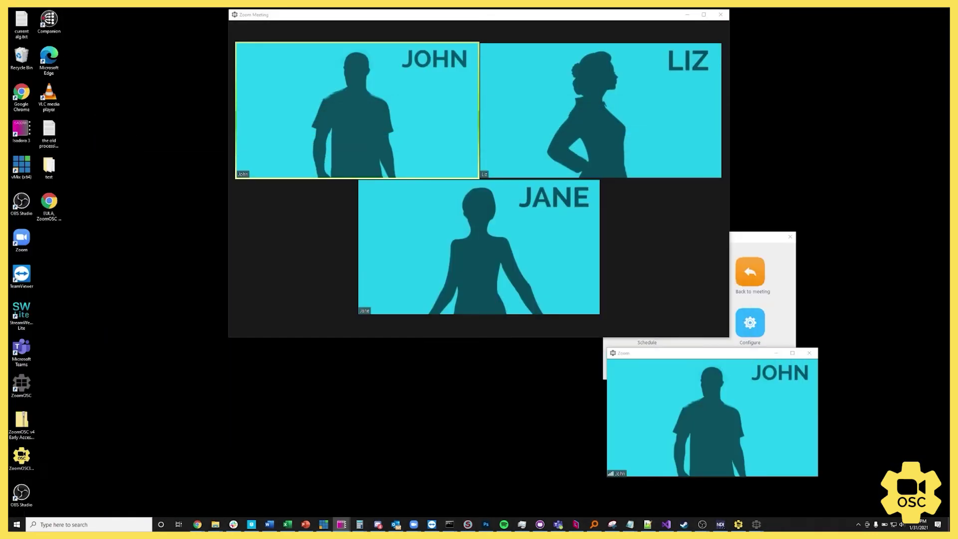
{"action": "left_click", "coordinate": [703, 15]}
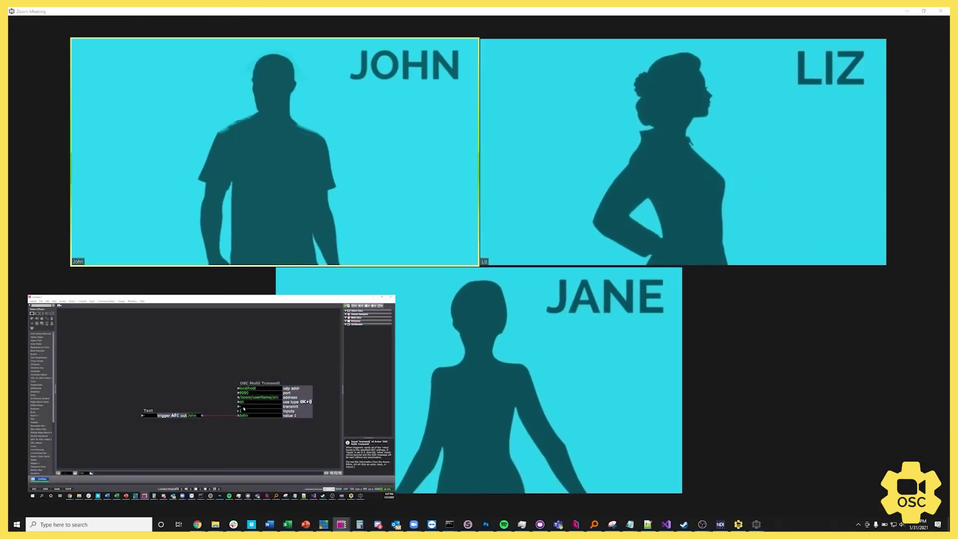
{"action": "left_click", "coordinate": [242, 410]}
{"action": "left_click", "coordinate": [244, 407]}
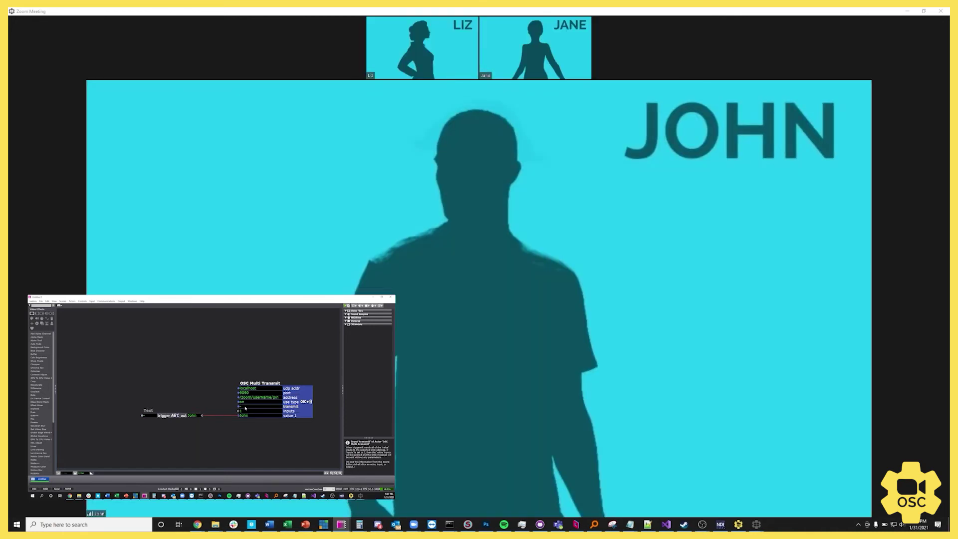
- Duplicate the connected Text and OSC Multi Transmit actors, placing the copies below the originals
{"action": "left_click_drag", "start_coordinate": [303, 446], "coordinate": [185, 386]}
{"action": "left_click_drag", "start_coordinate": [308, 414], "coordinate": [253, 415]}
{"action": "key", "text": "ctrl+c"}
{"action": "key", "text": "ctrl+v"}
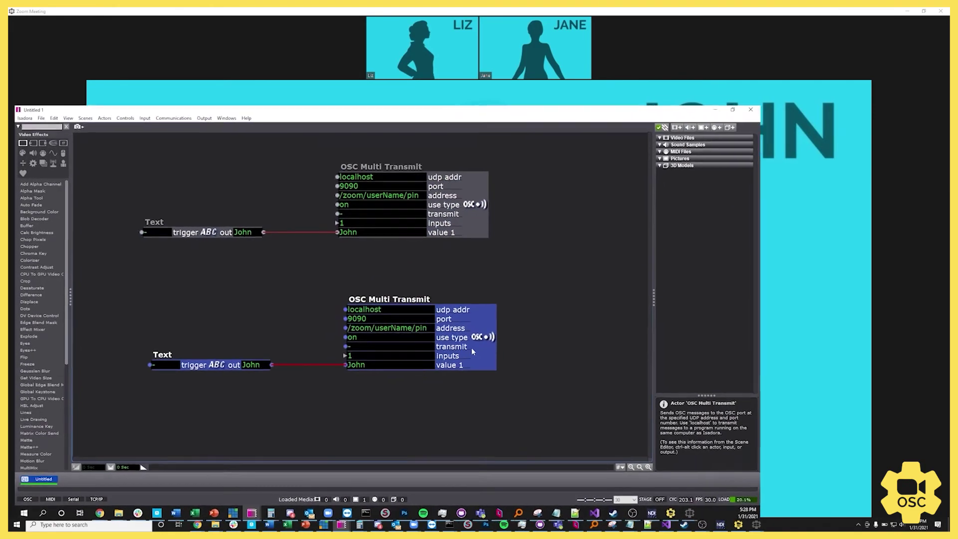
{"action": "left_click", "coordinate": [339, 419]}
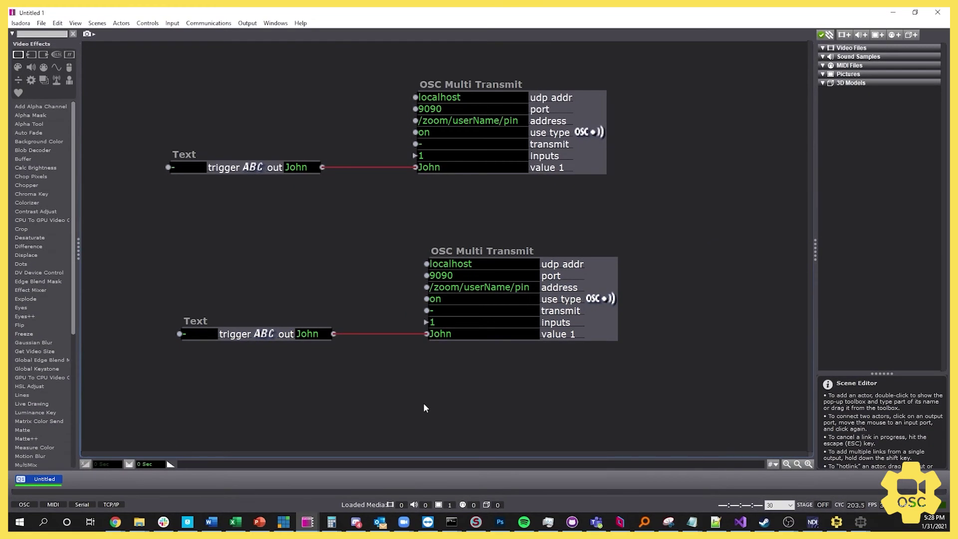
- Replace the lower Text actor's content with the name of the participant in the bottom row of the Zoom gallery
{"action": "left_click", "coordinate": [297, 333]}
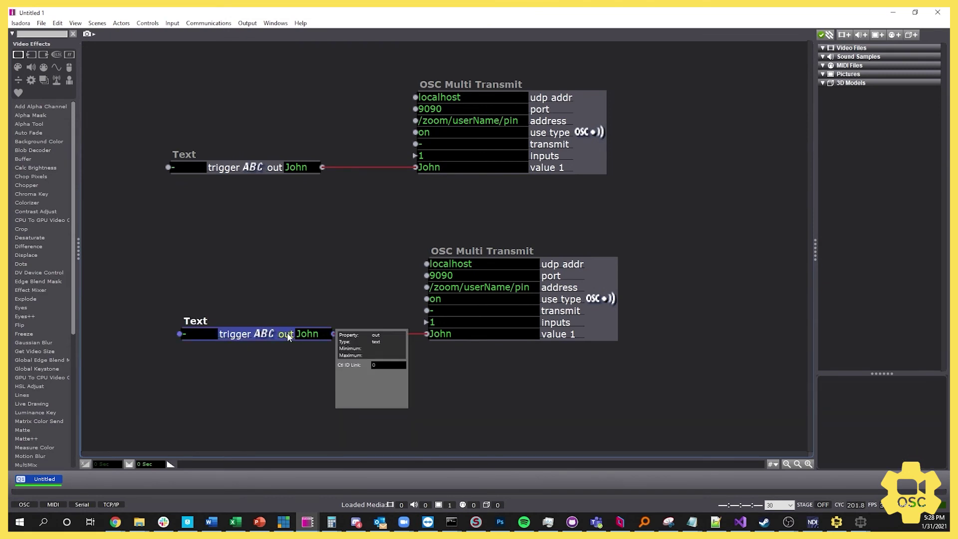
{"action": "left_click", "coordinate": [663, 342]}
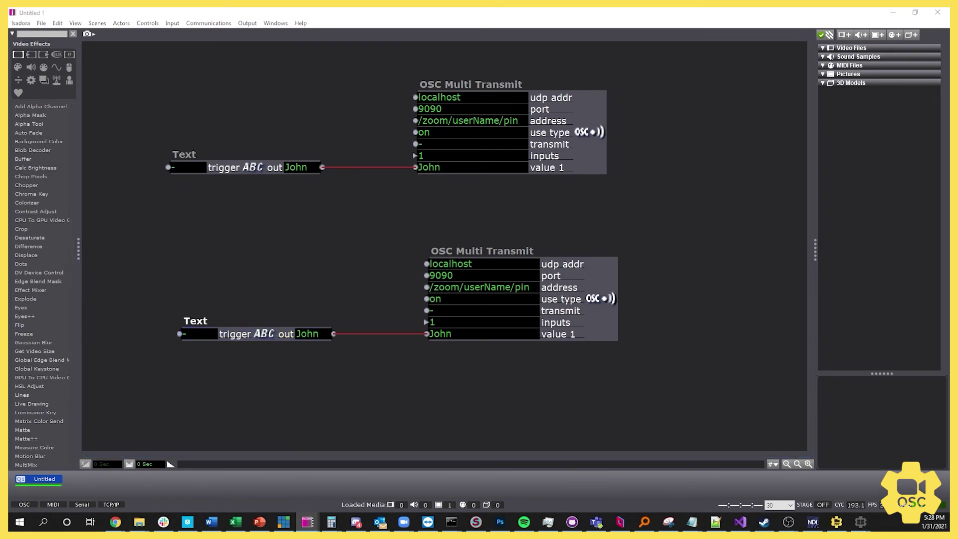
{"action": "key", "text": "ctrl+a"}
{"action": "type", "text": "Jane"}
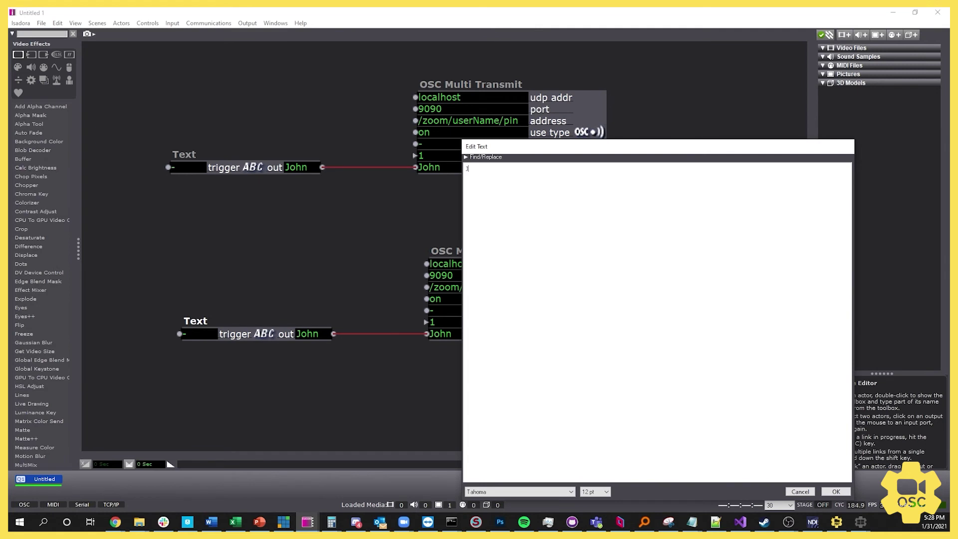
{"action": "left_click", "coordinate": [836, 491]}
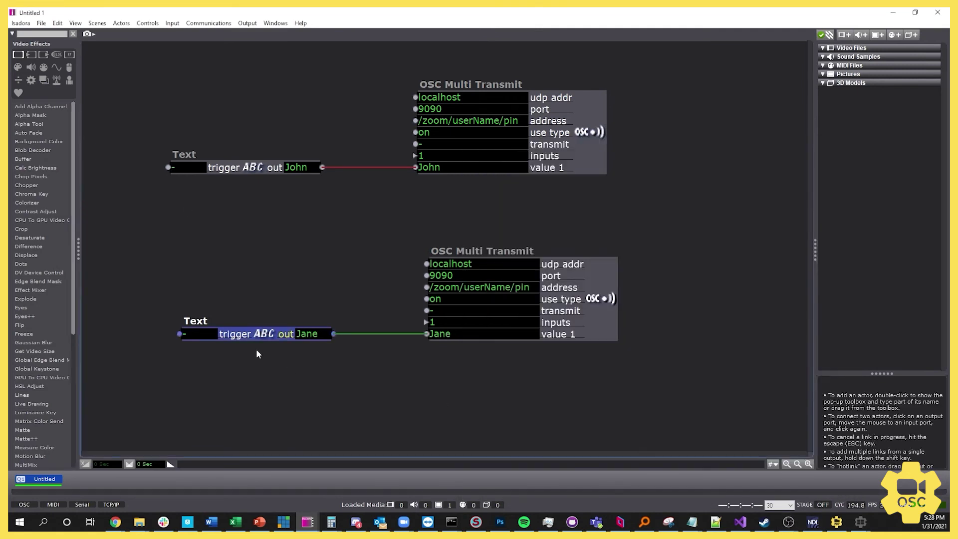
- Add a Keyboard Watcher above the upper Text actor and connect its key output to the upper OSC Multi Transmit's transmit input
{"action": "double_click", "coordinate": [229, 241]}
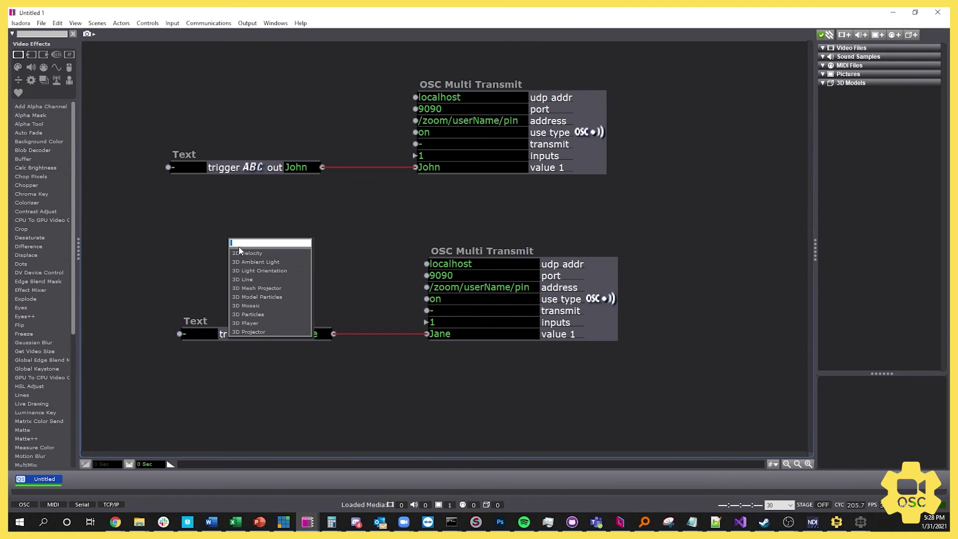
{"action": "type", "text": "keyb"}
{"action": "left_click", "coordinate": [239, 251]}
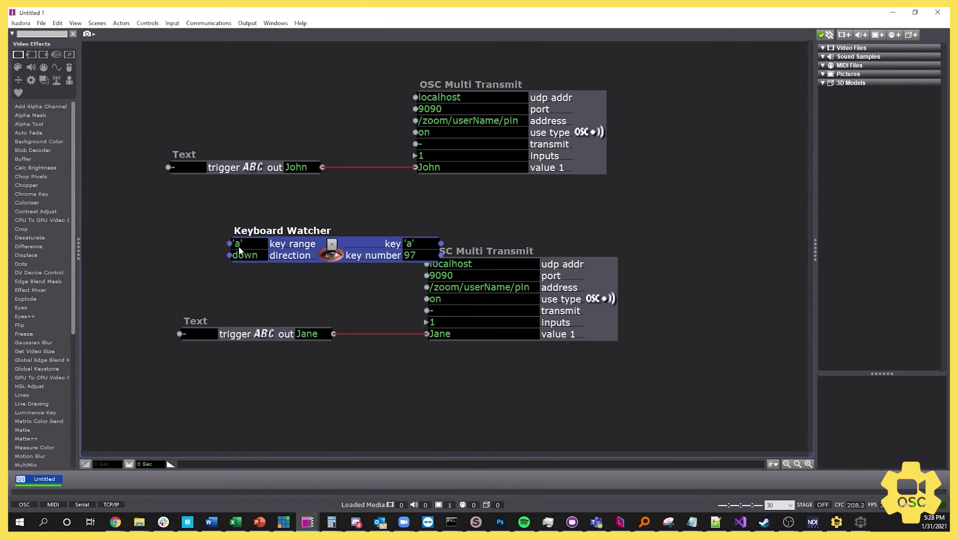
{"action": "left_click_drag", "start_coordinate": [341, 252], "coordinate": [274, 132]}
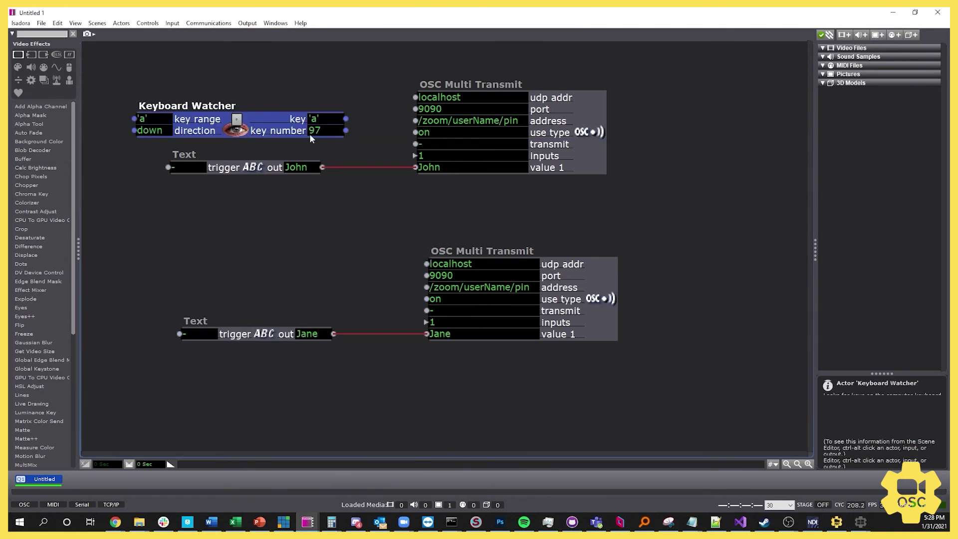
{"action": "left_click", "coordinate": [346, 118]}
{"action": "left_click", "coordinate": [417, 146]}
- Duplicate the Keyboard Watcher and place the copy above the lower Text actor
{"action": "left_click", "coordinate": [281, 123]}
{"action": "key", "text": "ctrl+c"}
{"action": "key", "text": "ctrl+v"}
{"action": "left_click_drag", "start_coordinate": [290, 138], "coordinate": [263, 251]}
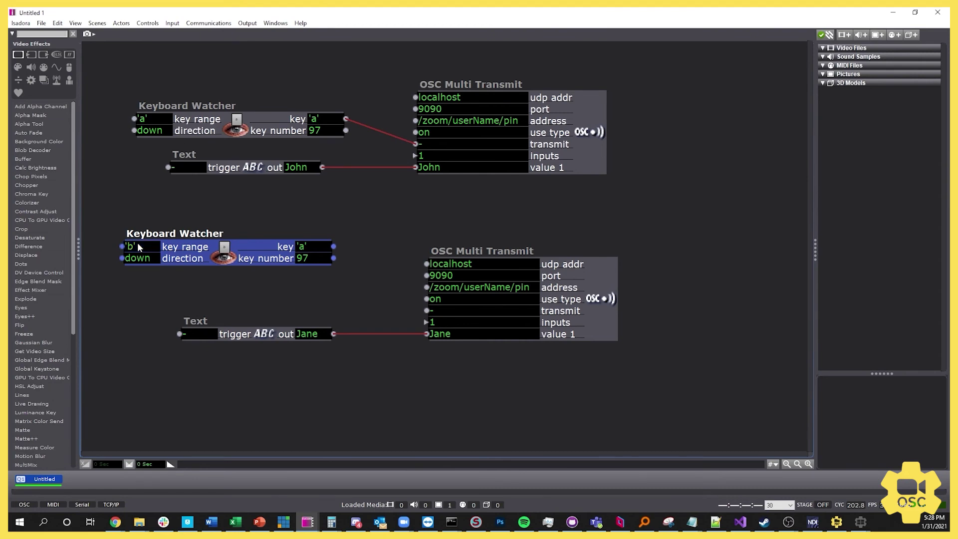
- Connect the lower Keyboard Watcher's key output to the lower OSC Multi Transmit's transmit input
{"action": "left_click", "coordinate": [333, 245]}
{"action": "left_click", "coordinate": [427, 311]}
{"action": "left_click", "coordinate": [414, 365]}
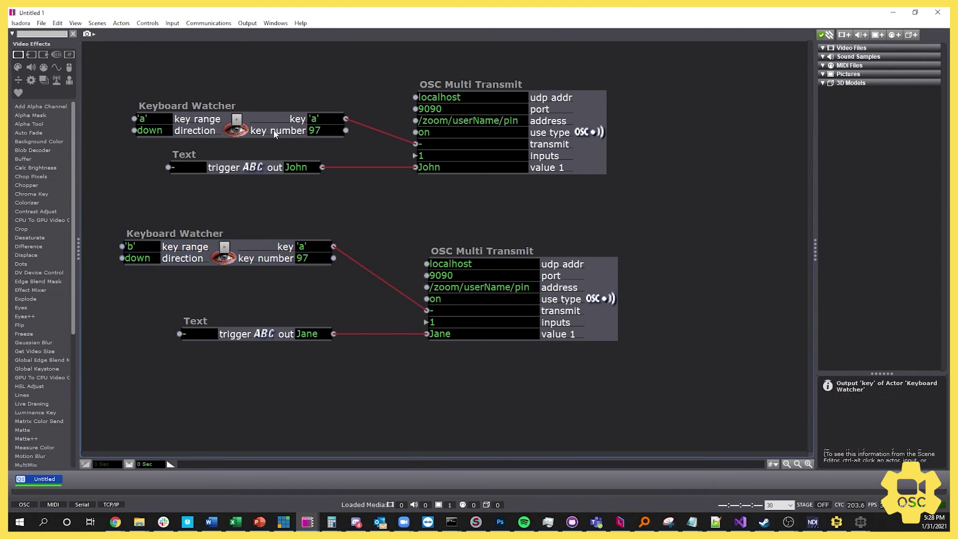
- Tidy the patch by placing each Keyboard Watcher just above its Text actor and lining up the two OSC Multi Transmit actors vertically
{"action": "left_click_drag", "start_coordinate": [240, 125], "coordinate": [239, 117]}
{"action": "left_click_drag", "start_coordinate": [257, 250], "coordinate": [259, 273]}
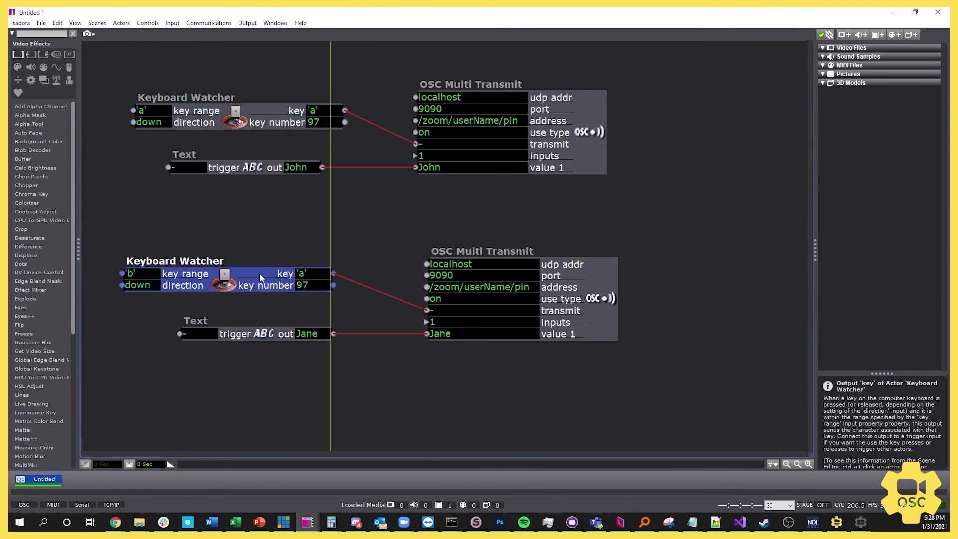
{"action": "left_click_drag", "start_coordinate": [270, 108], "coordinate": [270, 111]}
{"action": "left_click", "coordinate": [325, 242]}
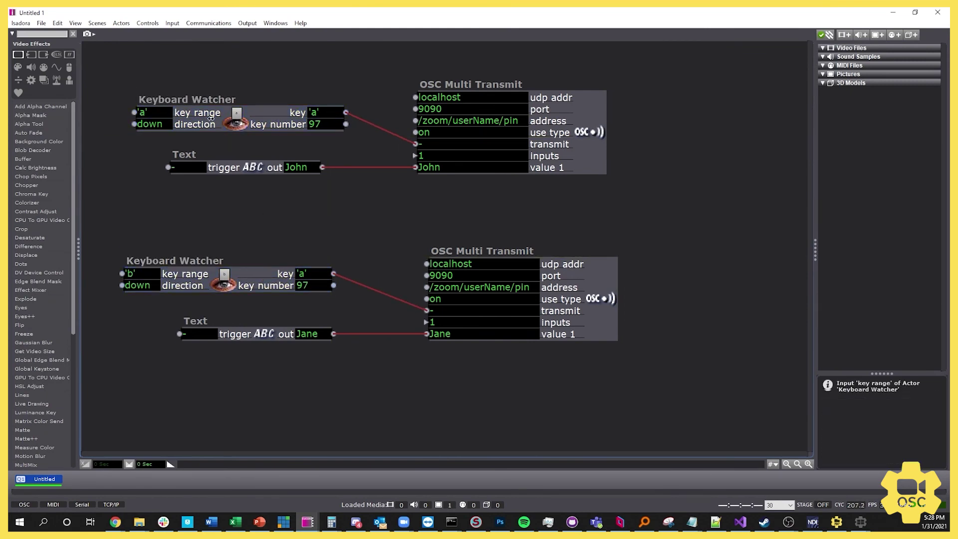
{"action": "left_click_drag", "start_coordinate": [602, 131], "coordinate": [612, 132]}
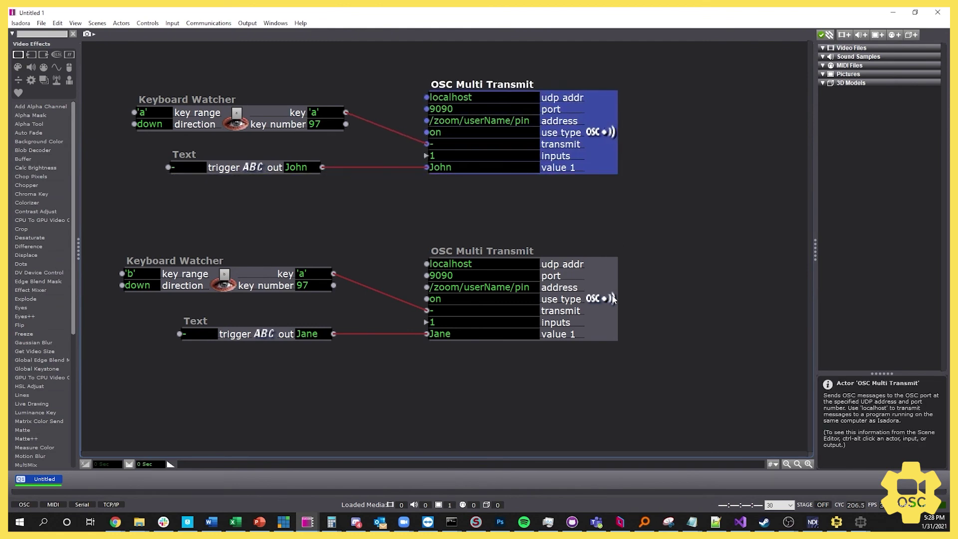
{"action": "left_click_drag", "start_coordinate": [598, 270], "coordinate": [605, 271]}
{"action": "left_click", "coordinate": [395, 222]}
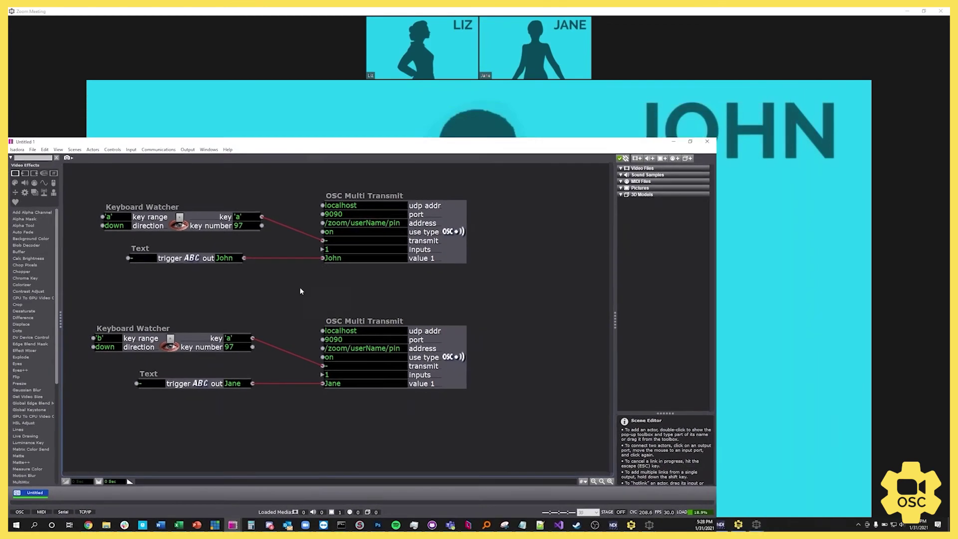
- Test both pin commands by alternately firing the 'b' and 'a' keyboard triggers, finishing with 'a'
{"action": "key", "text": "b"}
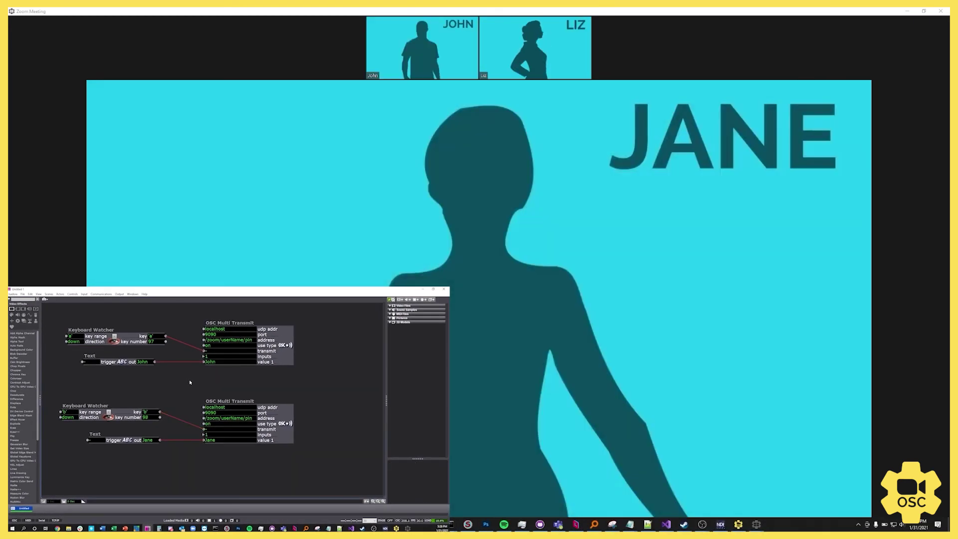
{"action": "key", "text": "a"}
{"action": "key", "text": "b"}
{"action": "key", "text": "a"}
{"action": "key", "text": "b"}
{"action": "key", "text": "a"}
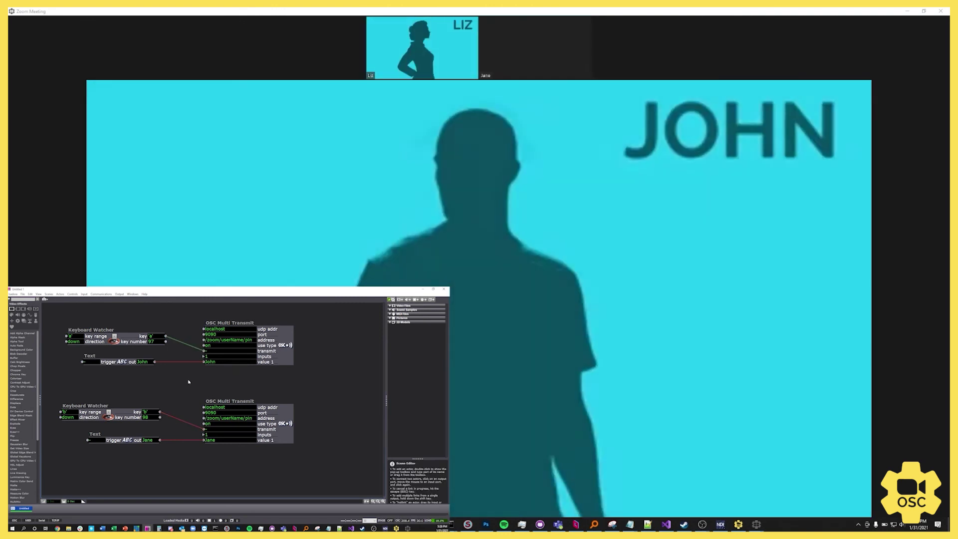
{"action": "key", "text": "b"}
{"action": "key", "text": "a"}
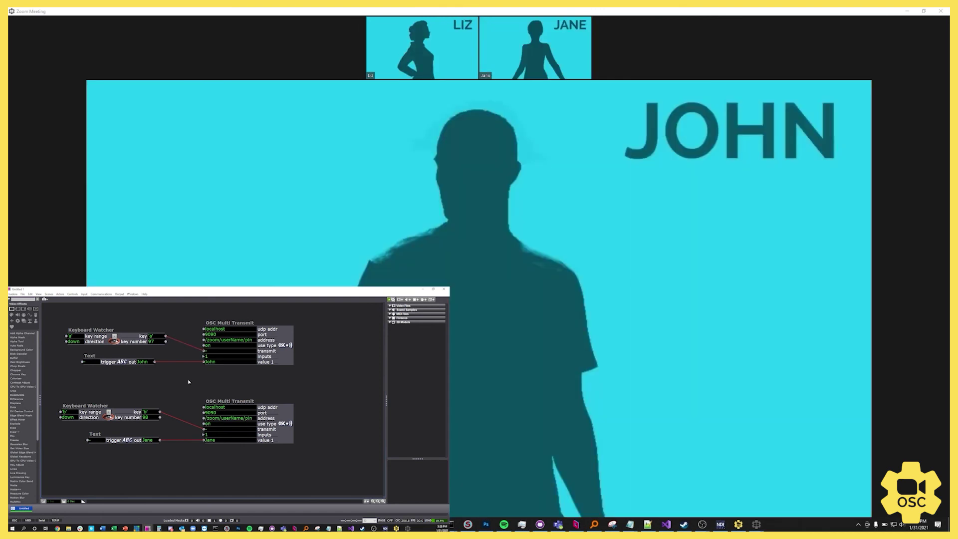